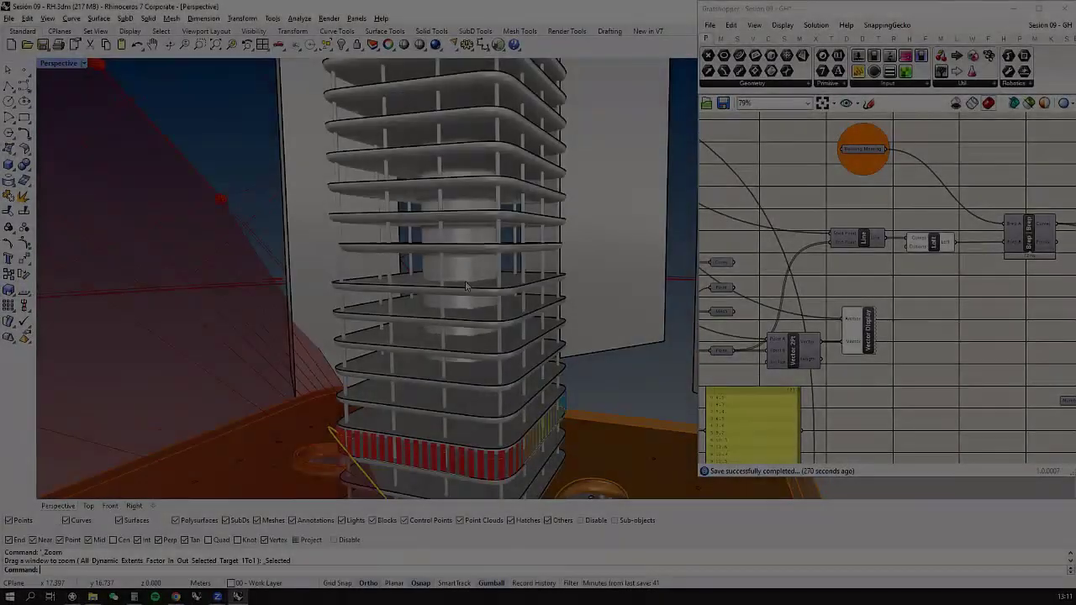
Zoom and orbit the blue perforated surface while bringing up the Sesión 02 point-grid surface.
scroll(524, 275, "up", 2)
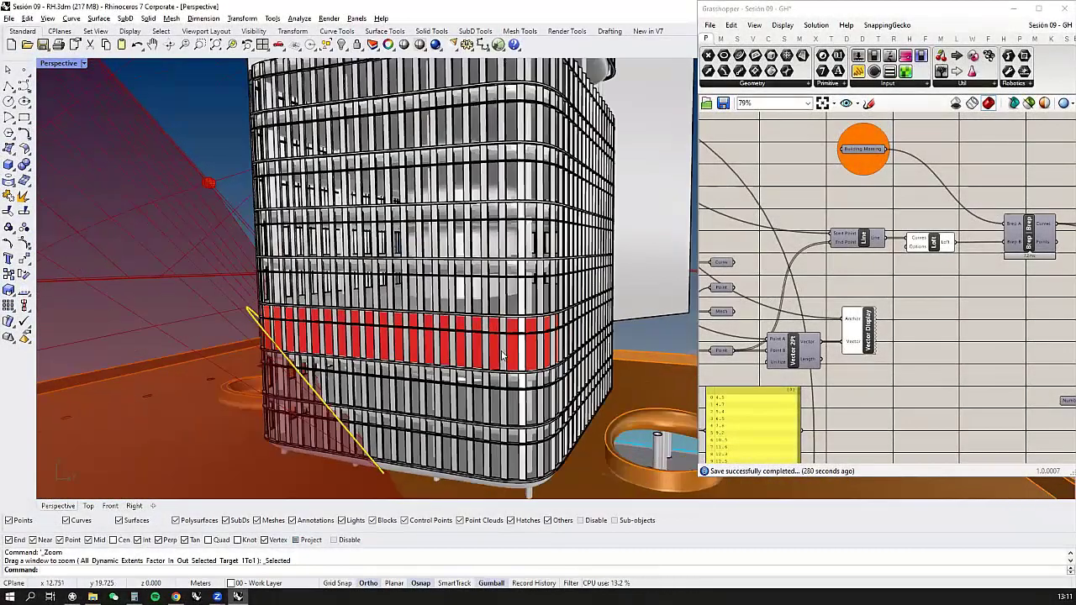
scroll(523, 275, "up", 3)
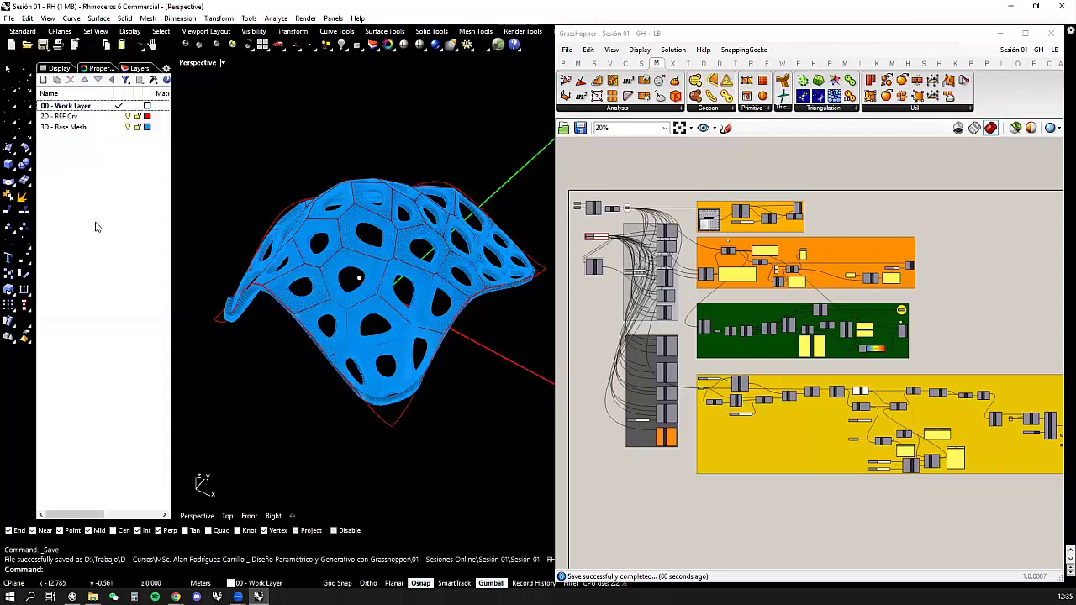
right_click_drag(423, 244, 382, 223)
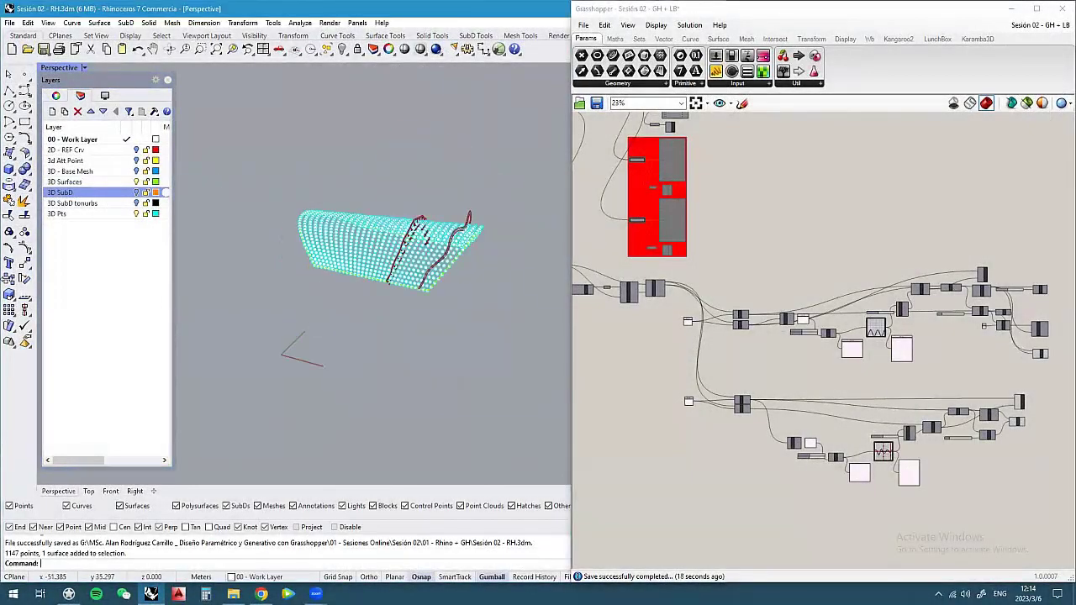
Move the black perforated mesh 250 units up, clear of the orange mesh.
scroll(266, 340, "up", 3)
left_click(303, 305)
key("Return")
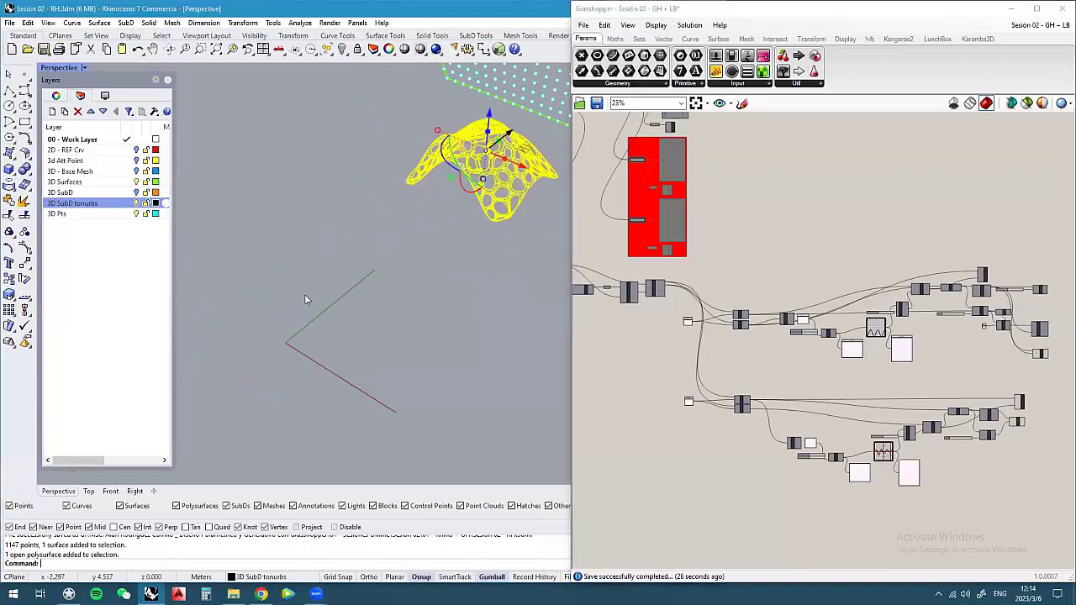
left_click(134, 173)
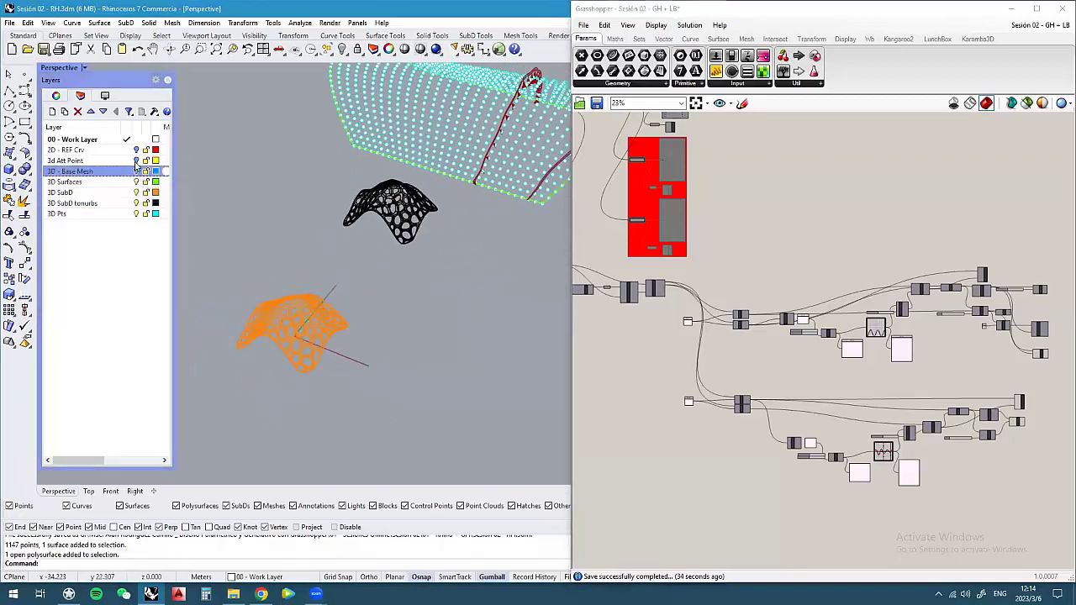
Shade the Perspective view, orbit around the three meshes, and save the definition.
left_click(84, 67)
left_click(109, 252)
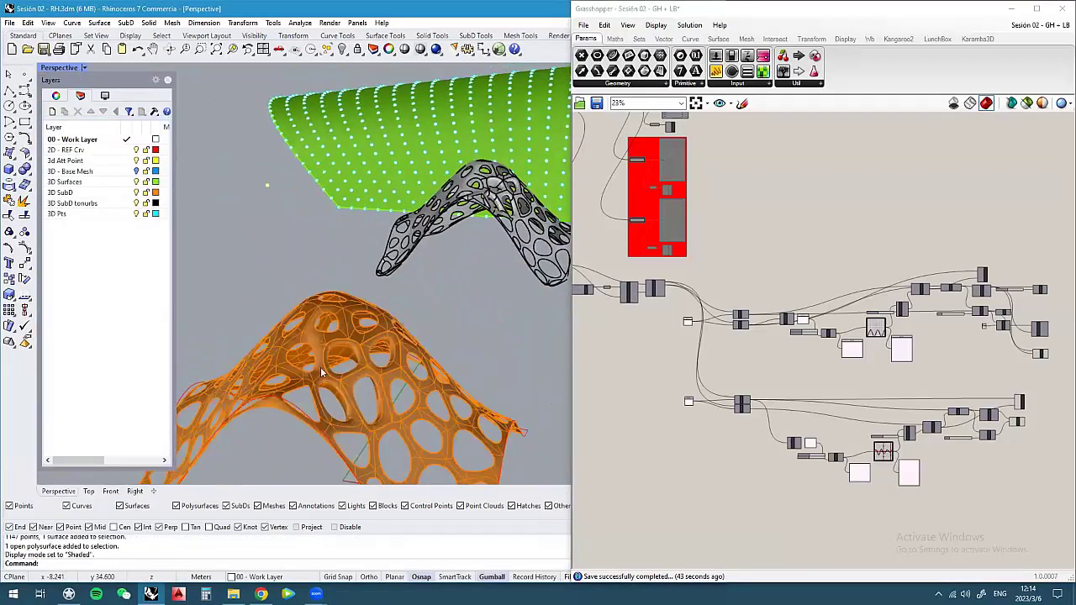
right_click_drag(252, 252, 277, 336)
scroll(277, 331, "down", 10)
scroll(229, 216, "down", 5)
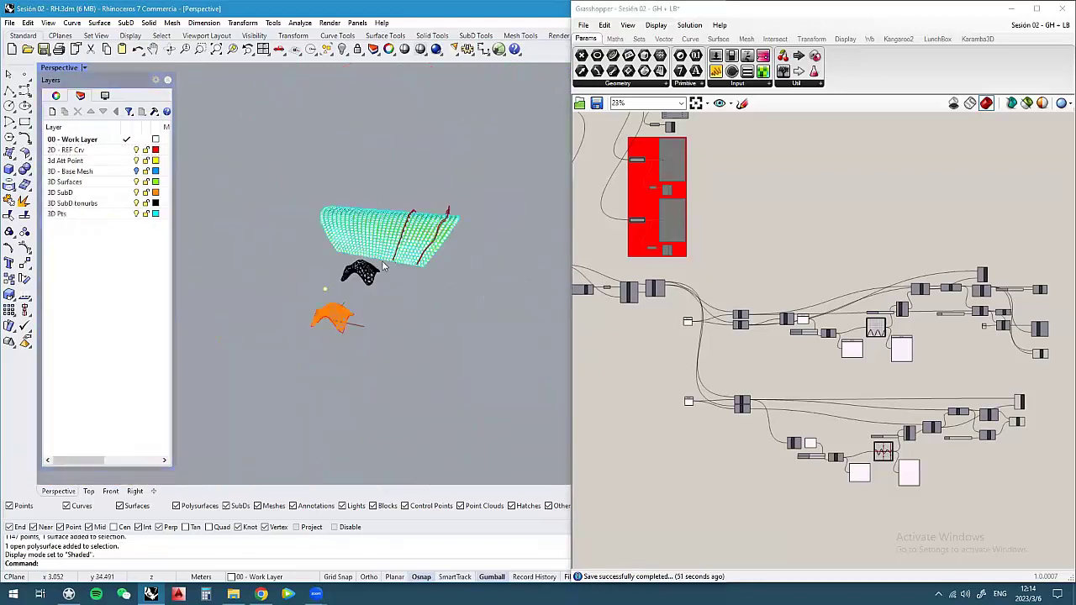
scroll(269, 358, "up", 5)
scroll(303, 316, "down", 5)
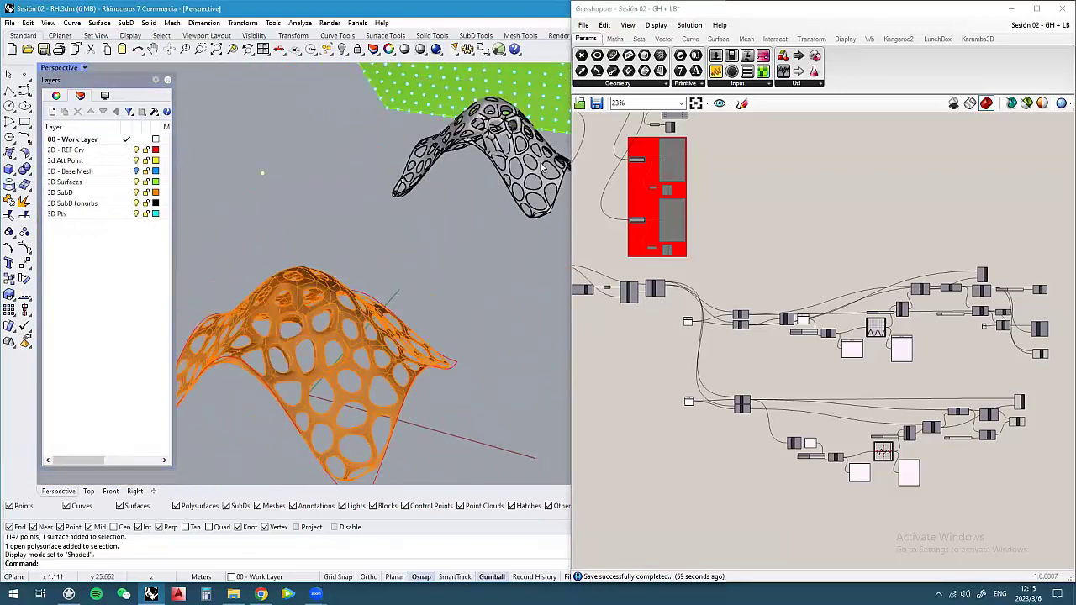
right_click_drag(303, 316, 379, 324)
right_click_drag(422, 242, 404, 278)
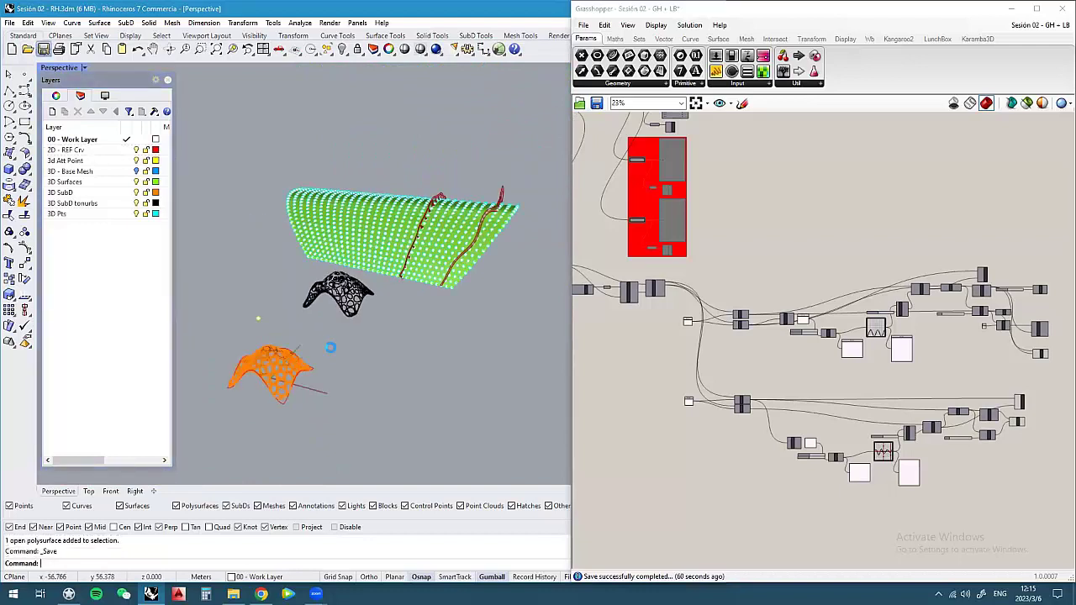
left_click(599, 103)
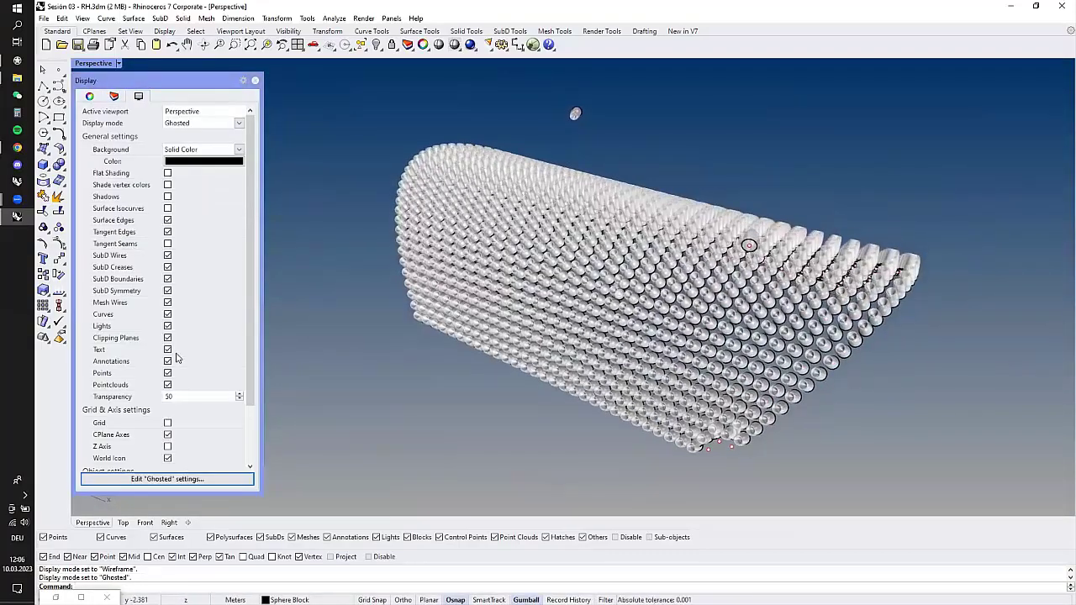
Select all and deselect, purge unused layers, then delete the blue base mesh.
key("ctrl+a")
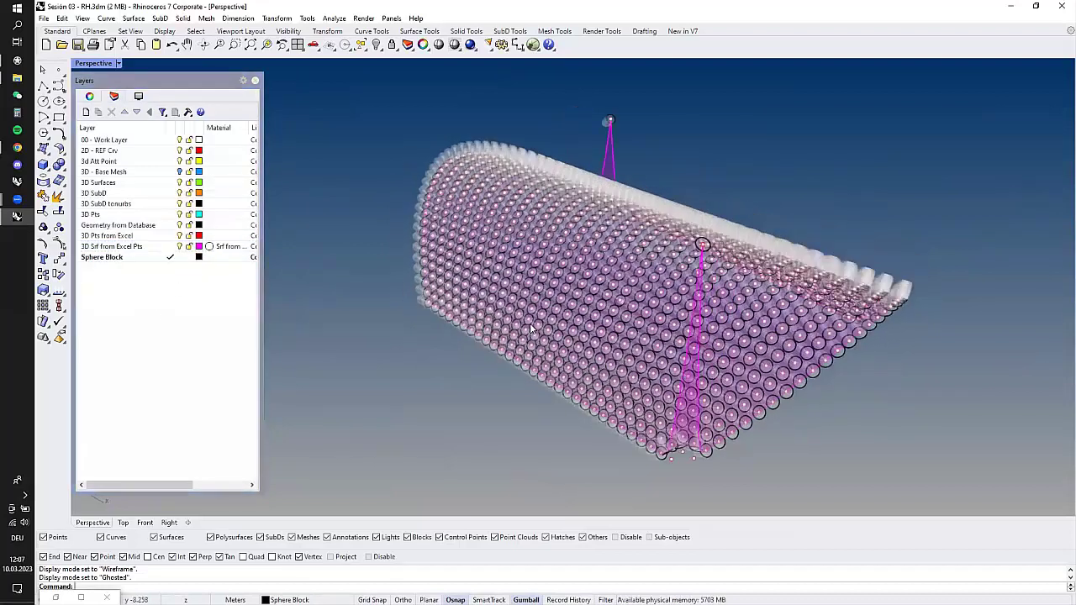
key("Escape")
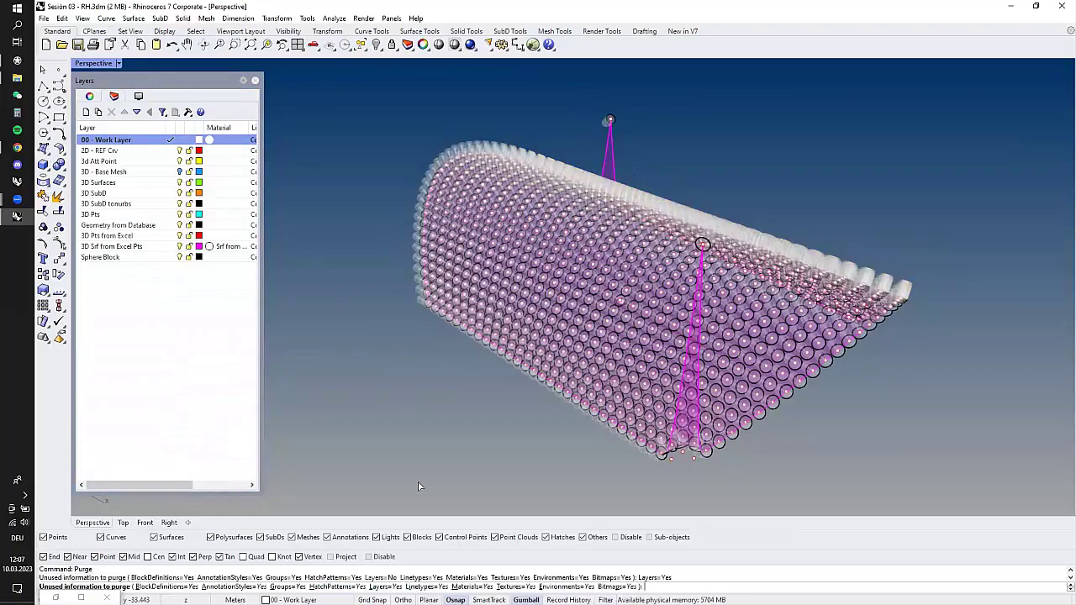
left_click(600, 304)
key("Delete")
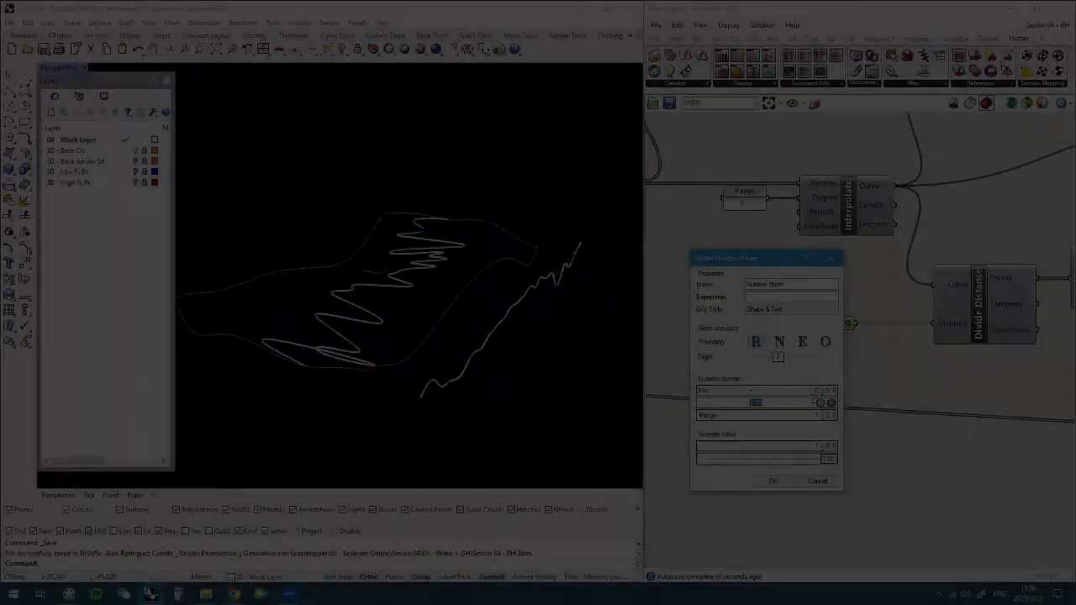
Set the slider to 10, change the fitness expression to s_min * m_min * (100* l_min), and save.
key("Return")
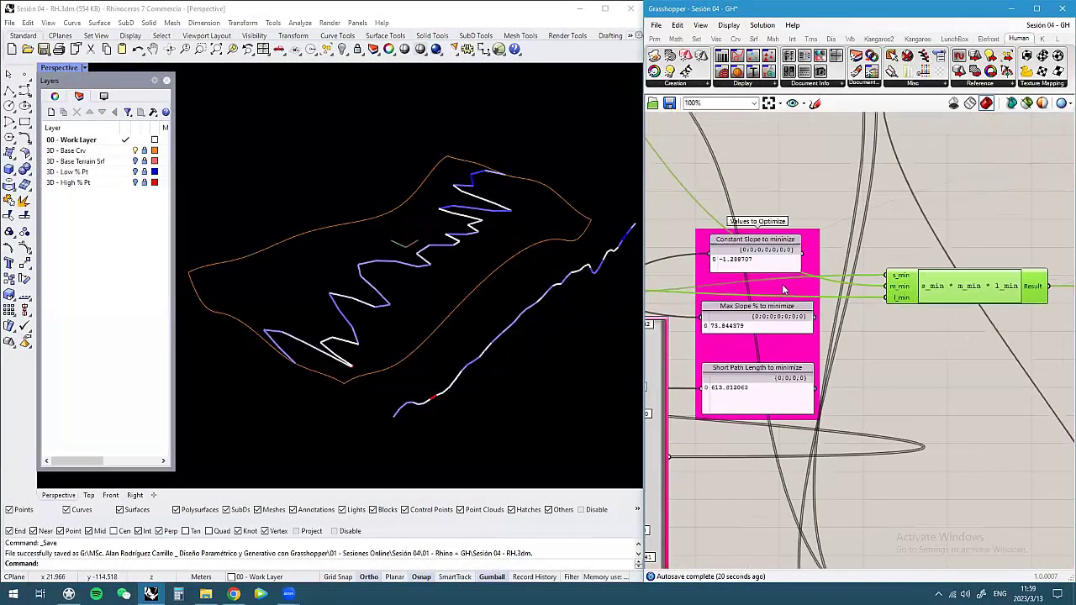
scroll(921, 294, "up", 2)
double_click(921, 294)
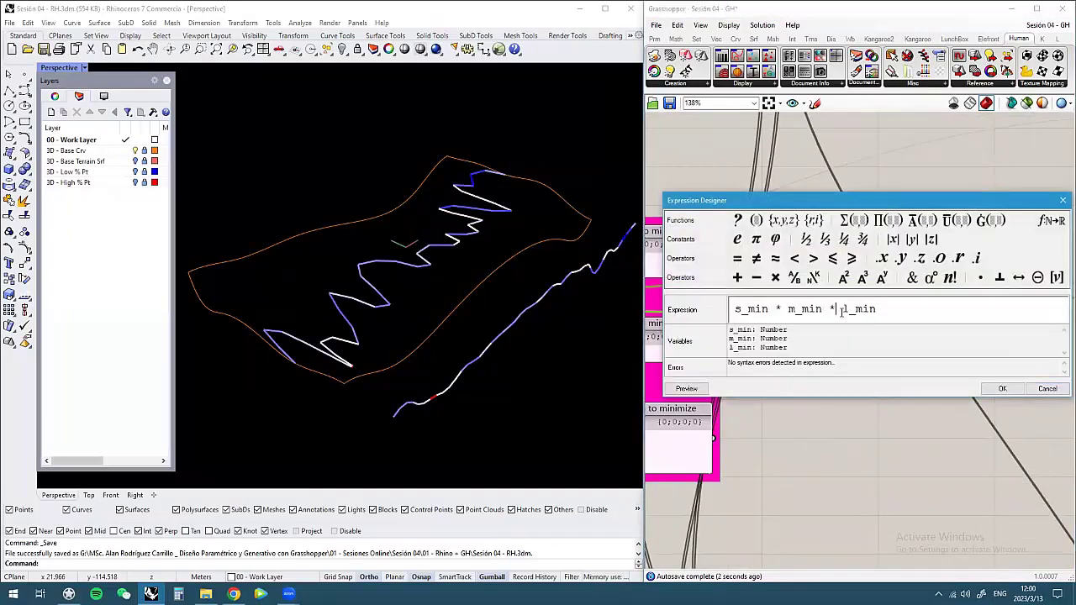
left_click(1003, 389)
scroll(895, 322, "down", 2)
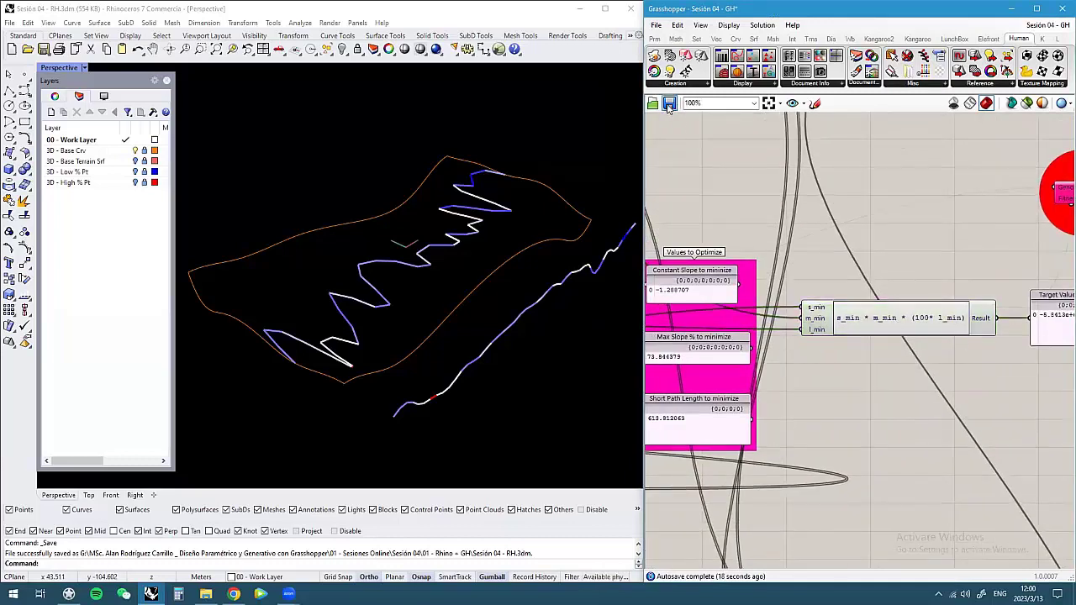
left_click(670, 105)
Open the Galapagos editor and start the optimisation solver.
right_click_drag(840, 211, 731, 244)
double_click(953, 227)
mouse_move(757, 42)
left_mouse_down()
mouse_move(584, 34)
mouse_move(512, 109)
mouse_move(660, 109)
left_mouse_up()
left_click(519, 51)
left_click(551, 67)
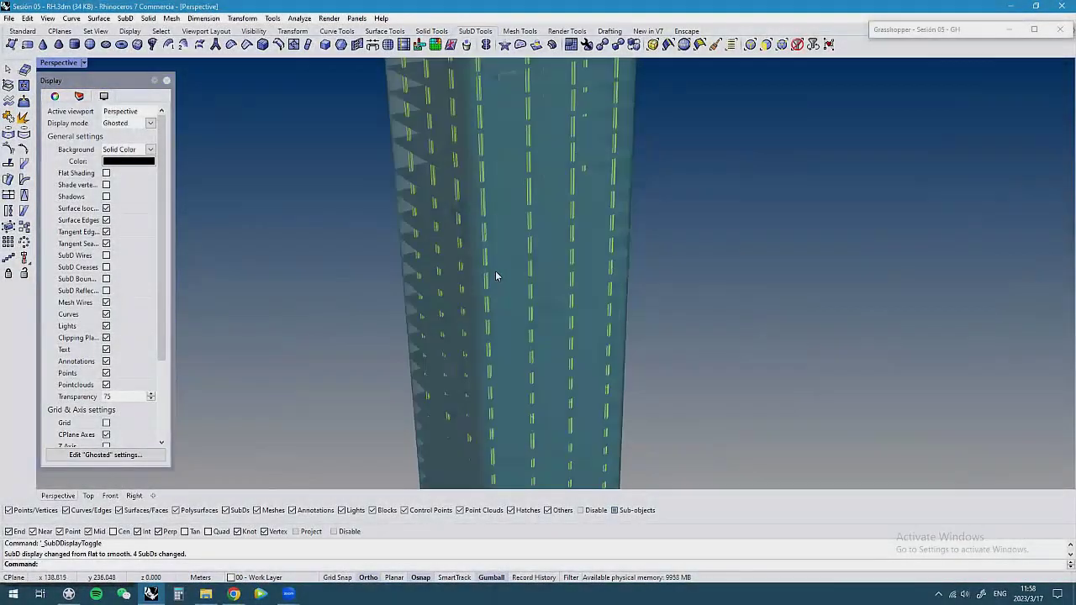
Orbit around the Session 05 tower and show its layer list.
scroll(495, 271, "down", 5)
key("ctrl+a")
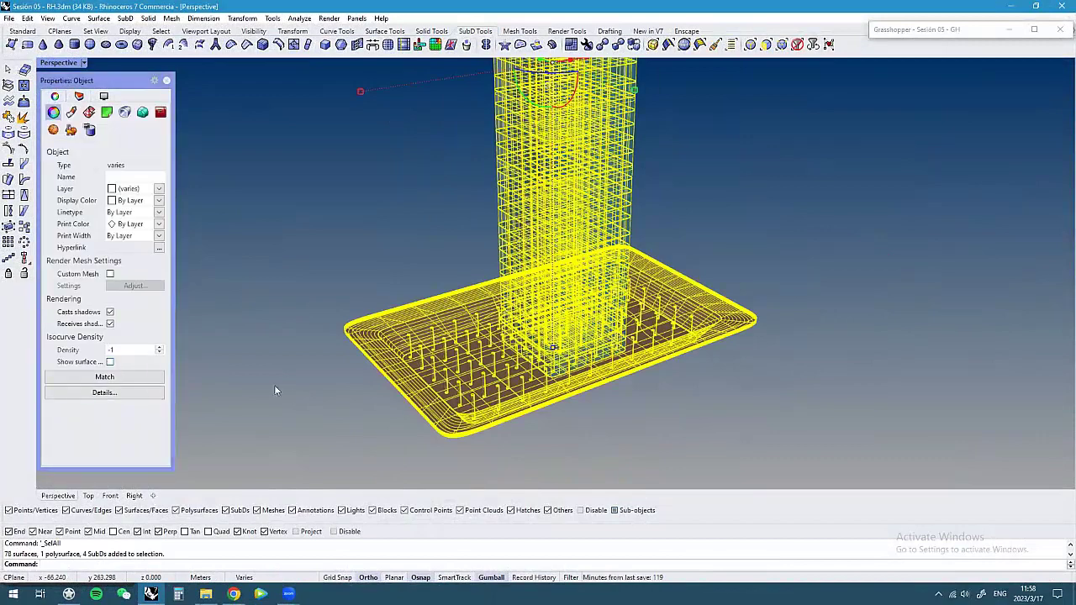
key("Escape")
scroll(471, 353, "up", 5)
scroll(505, 358, "down", 2)
scroll(543, 359, "up", 1)
mouse_move(543, 359)
right_mouse_down()
mouse_move(525, 377)
mouse_move(606, 184)
right_mouse_up()
scroll(552, 373, "down", 5)
right_click_drag(552, 373, 484, 288)
left_click(82, 81)
left_click_drag(83, 81, 83, 79)
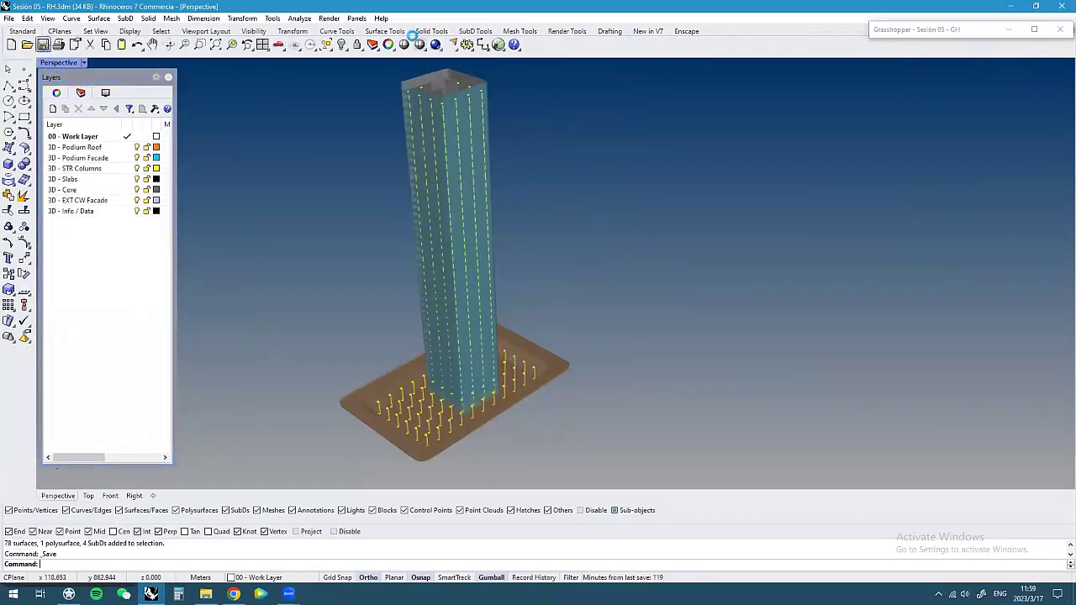
right_click_drag(331, 324, 319, 303)
Restore the Grasshopper window beside the tower and set the viewport to Shaded.
left_click(1034, 29)
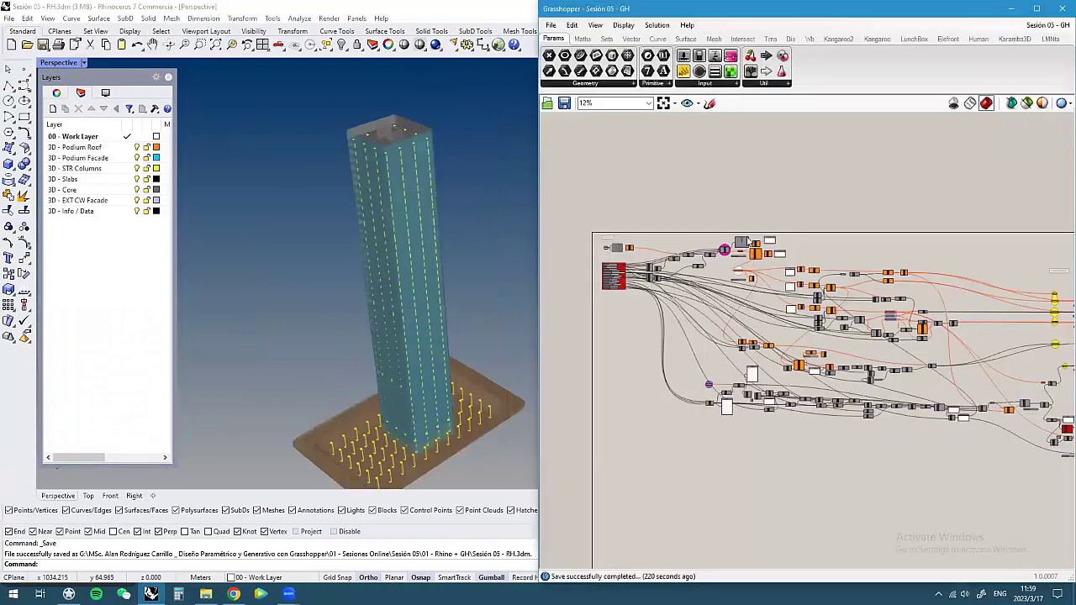
mouse_move(275, 244)
right_mouse_down()
mouse_move(381, 215)
mouse_move(452, 312)
right_mouse_up()
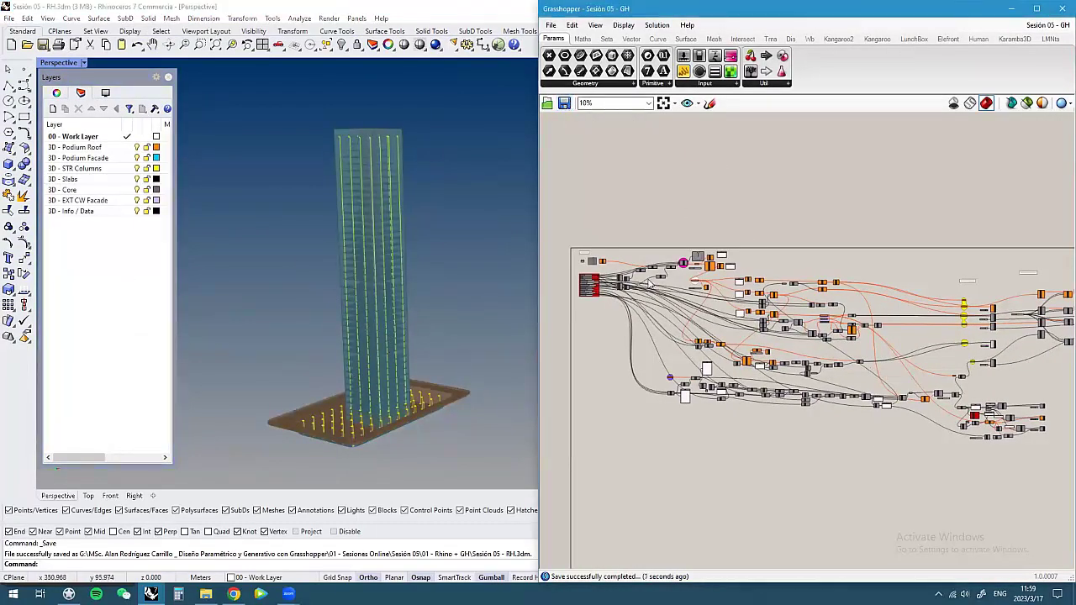
scroll(358, 281, "up", 5)
key("ctrl+alt+s")
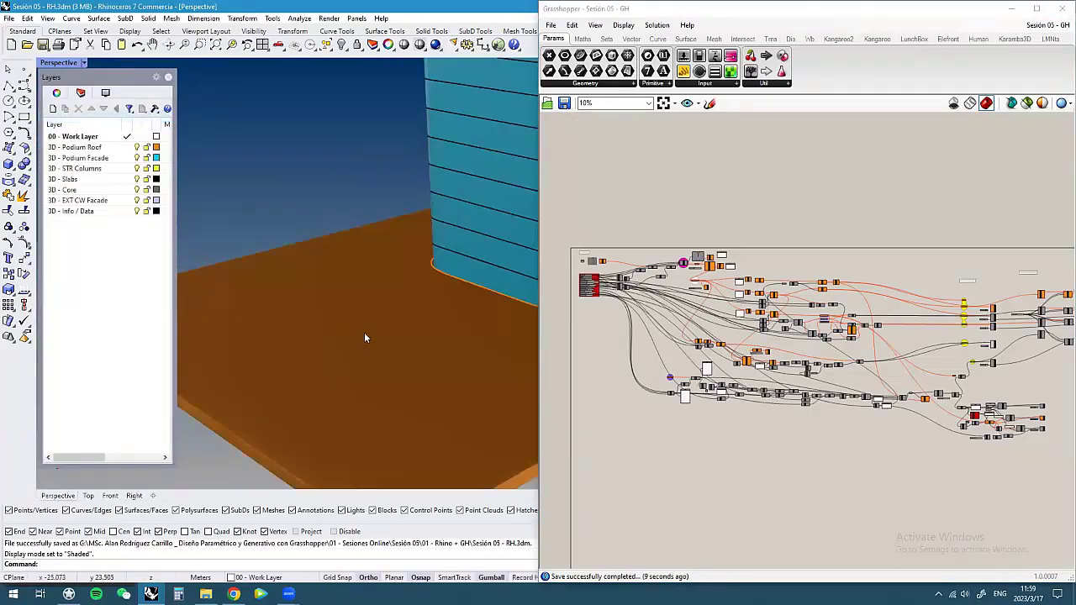
scroll(365, 336, "down", 5)
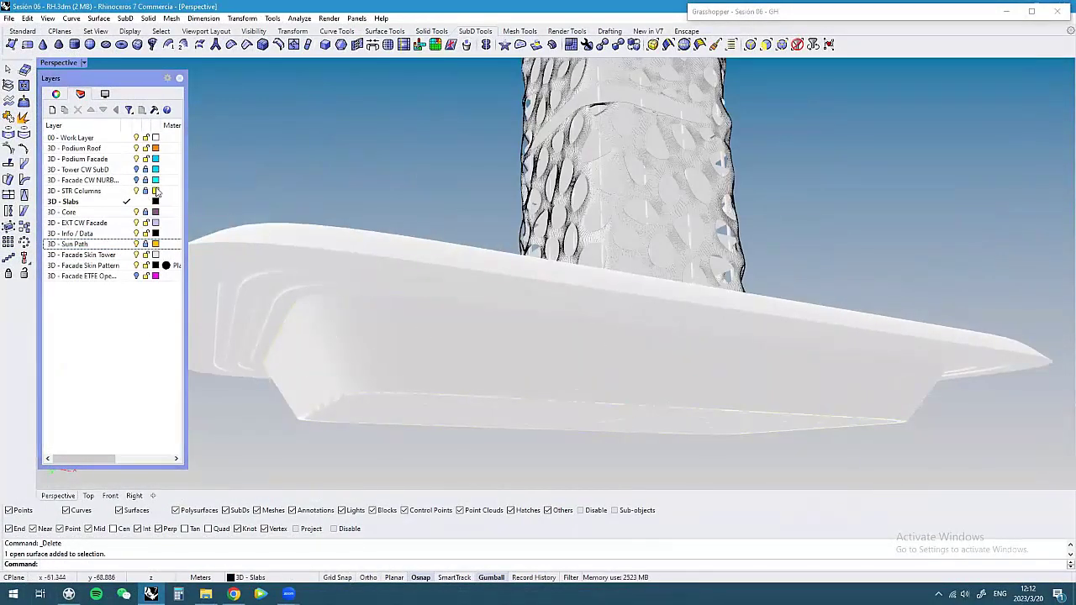
Give the 3D - Podium Facade layer a Glass material.
left_click(164, 160)
left_click(528, 161)
left_click(555, 246)
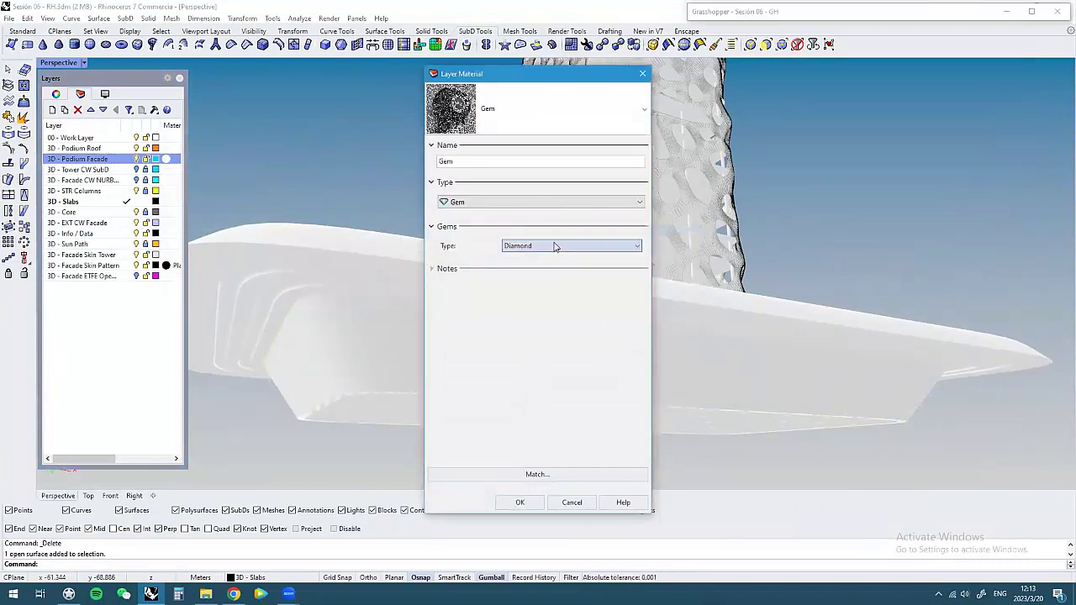
left_click(538, 202)
left_click(458, 225)
left_click(513, 277)
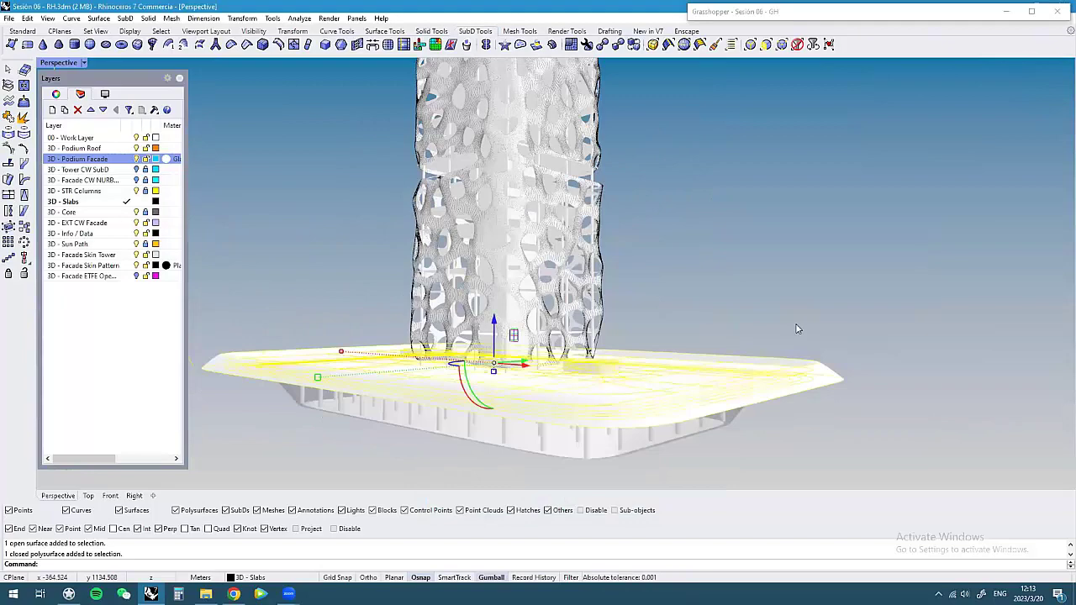
Give the 3D - Podium Roof layer a new coloured Physically Based material.
left_click(165, 148)
left_click(643, 108)
left_click(528, 165)
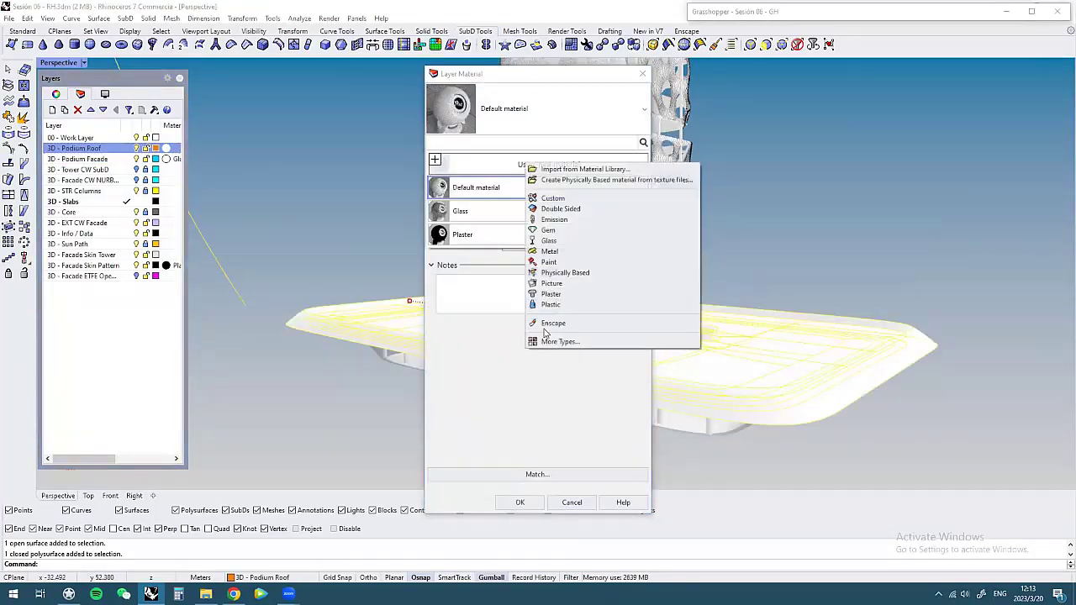
left_click(565, 272)
left_click(569, 243)
left_click(538, 432)
left_click(520, 501)
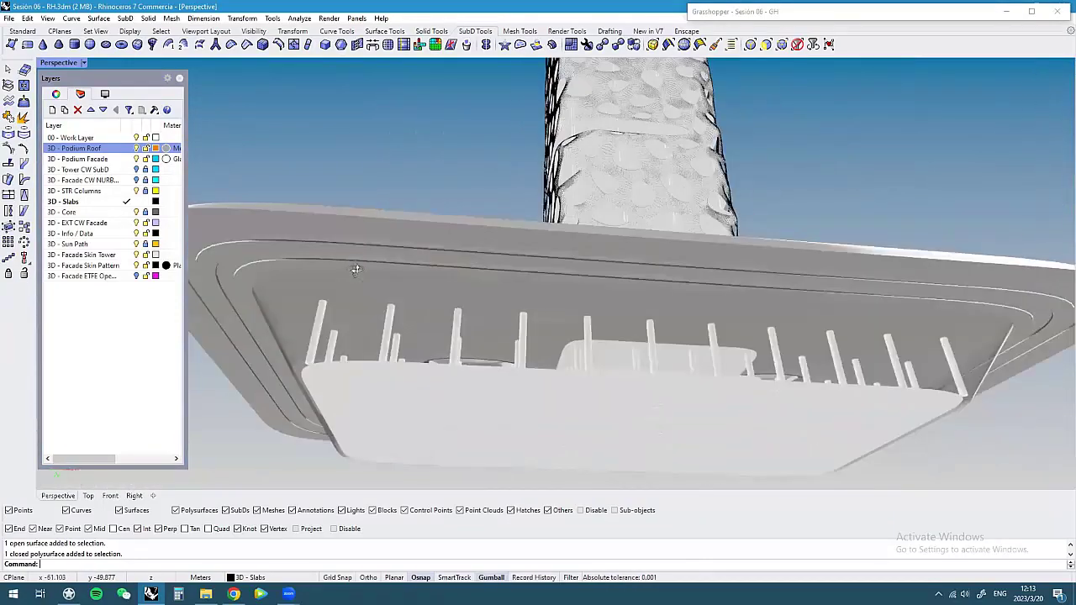
scroll(356, 269, "down", 5)
scroll(480, 372, "down", 4)
scroll(413, 314, "down", 2)
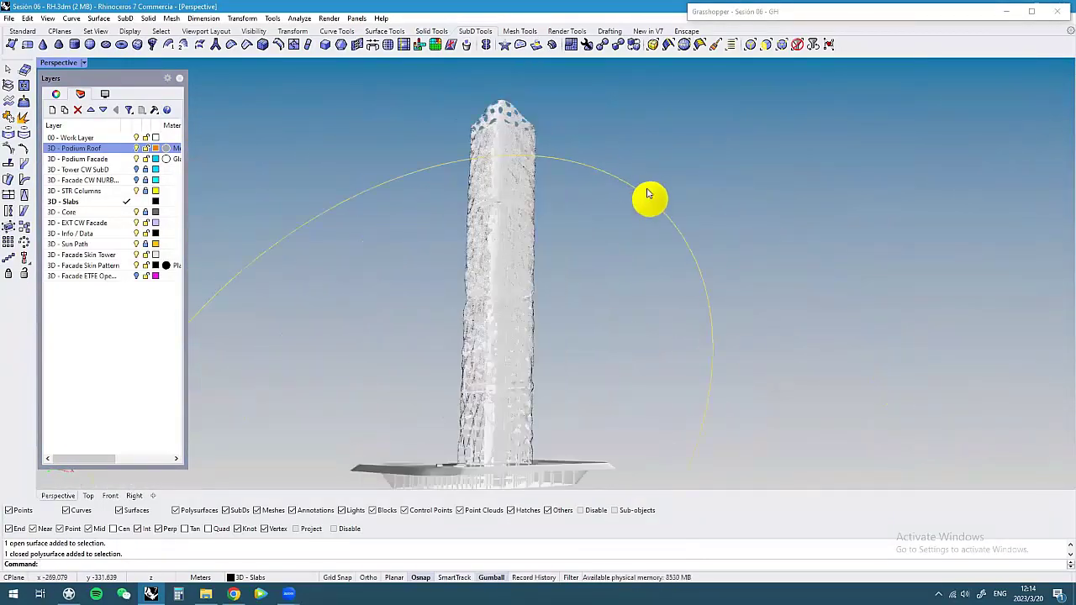
scroll(528, 263, "up", 6)
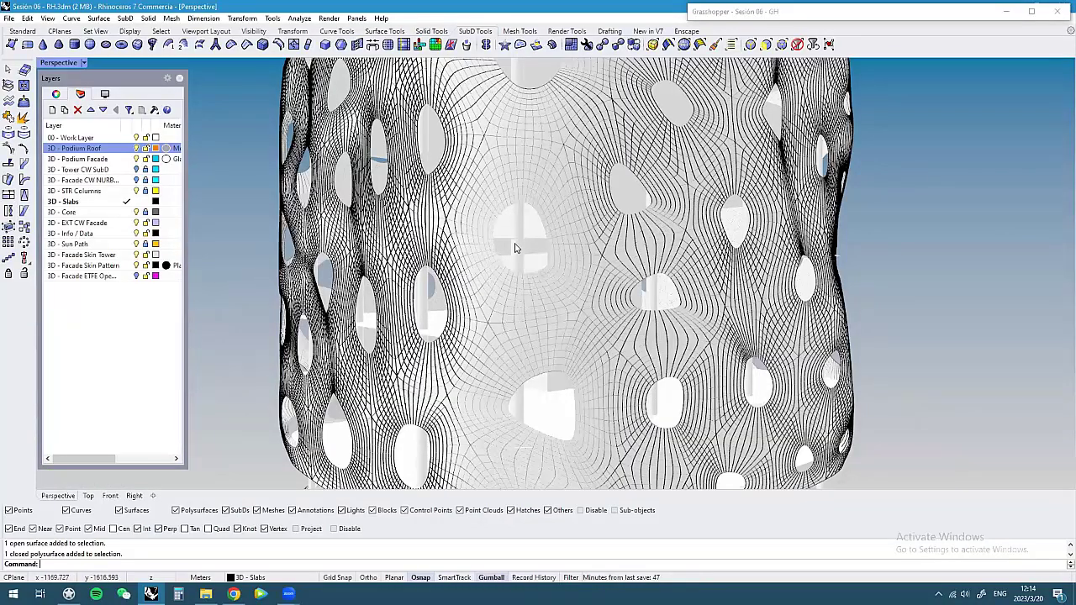
scroll(516, 248, "down", 6)
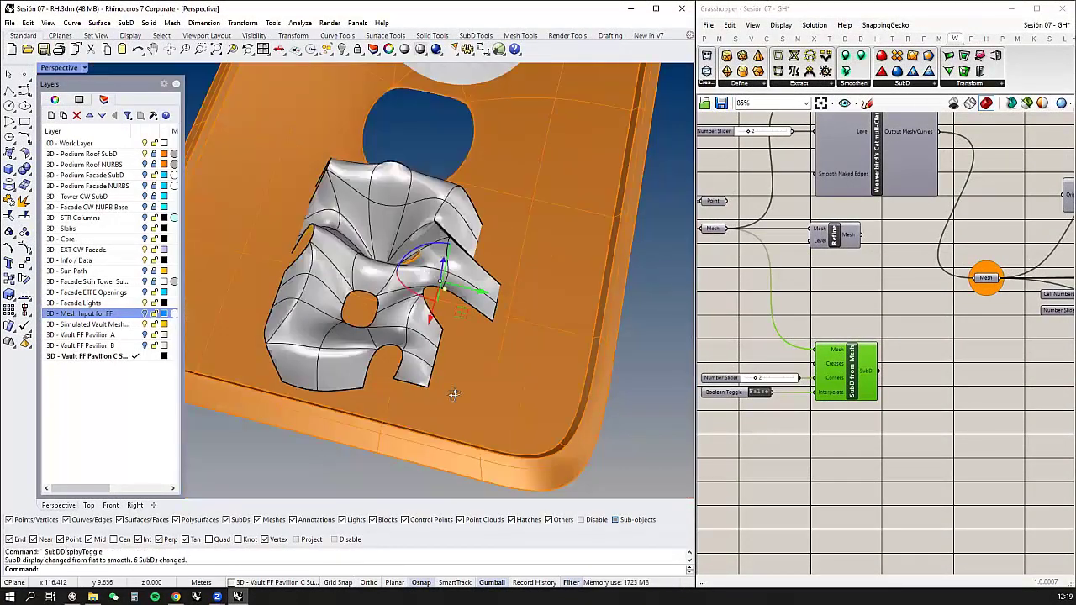
Make 00 - Work Layer current and orbit around the faceted vault pavilions.
left_click(101, 144)
double_click(101, 144)
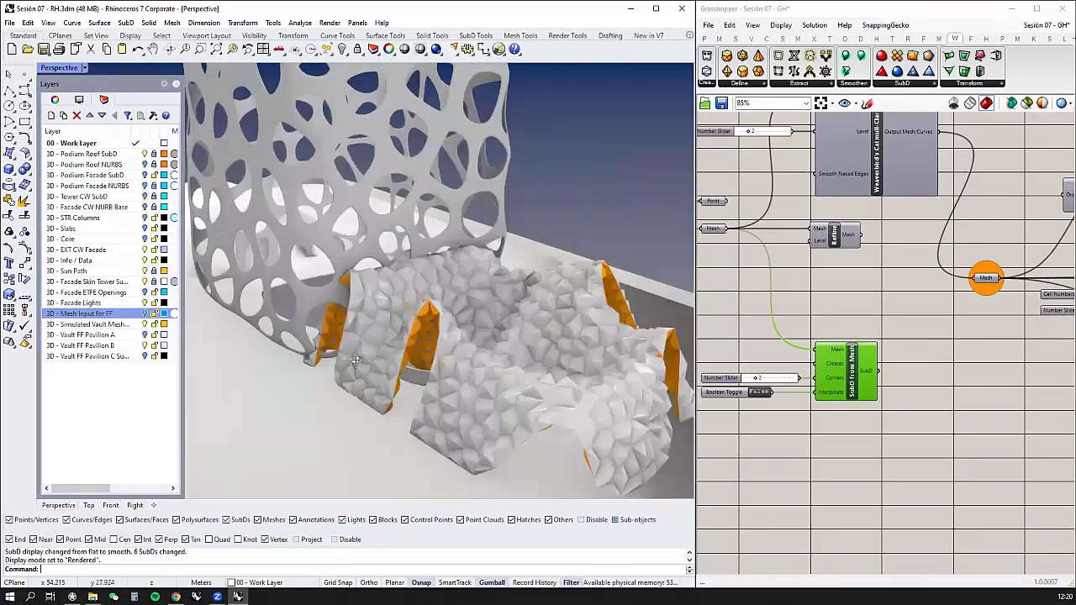
right_click_drag(381, 275, 418, 328)
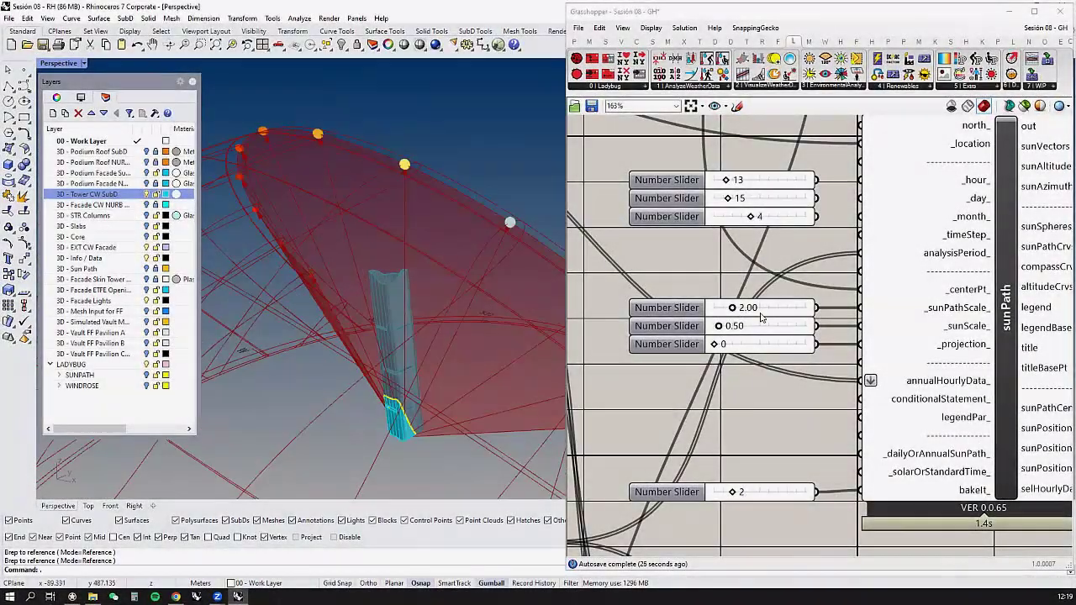
Set the _sunPathScale slider to 3.00 and orbit to view the whole sun-path dome.
double_click(761, 316)
key("Return")
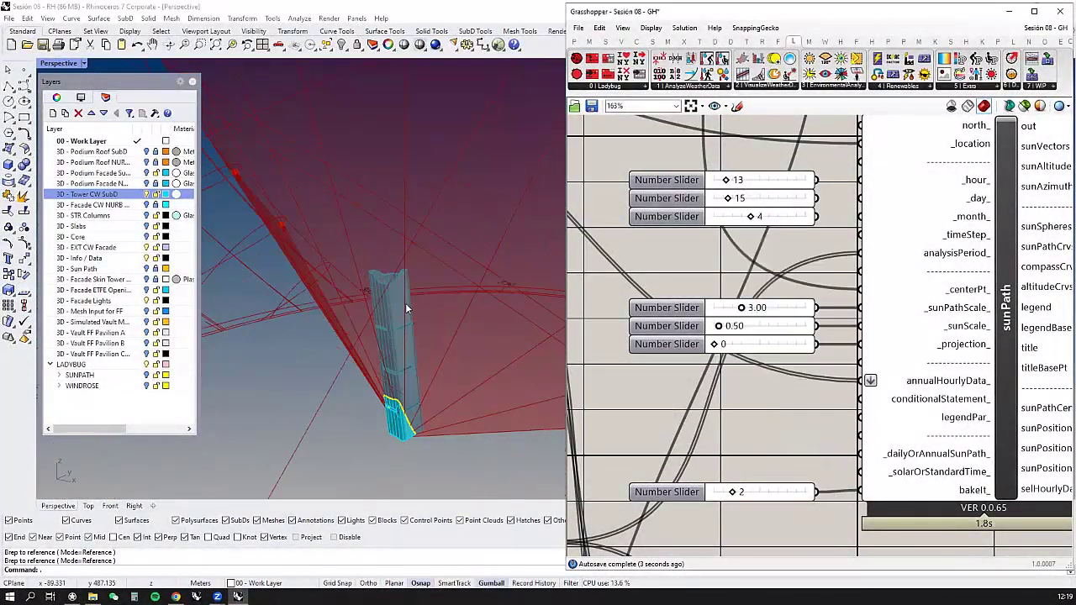
mouse_move(405, 303)
right_mouse_down()
mouse_move(445, 359)
mouse_move(403, 430)
mouse_move(370, 322)
right_mouse_up()
scroll(403, 426, "down", 5)
scroll(357, 262, "up", 5)
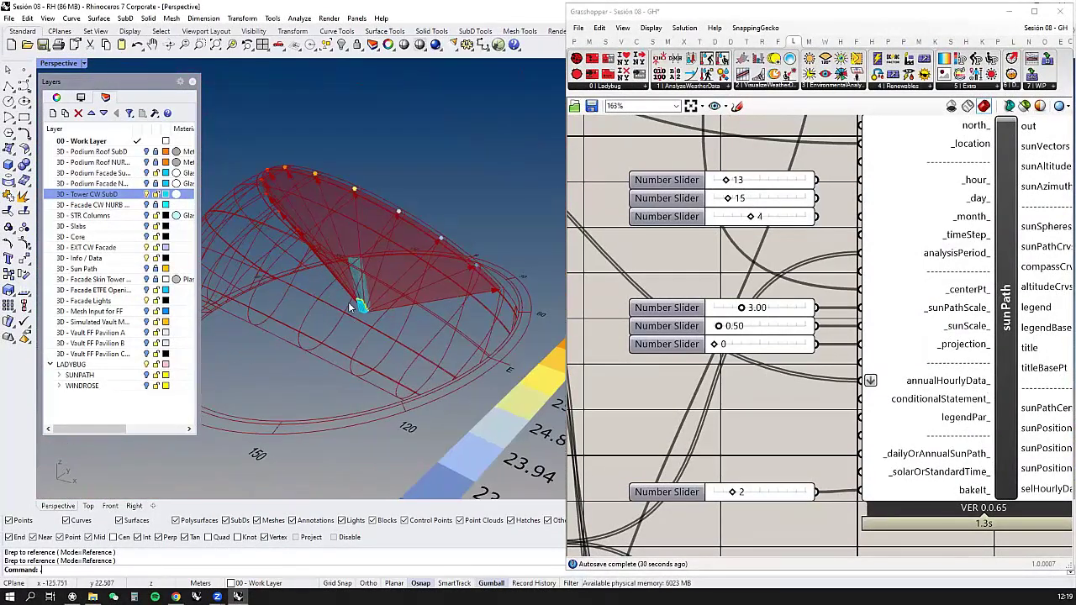
scroll(348, 301, "up", 4)
scroll(454, 353, "down", 5)
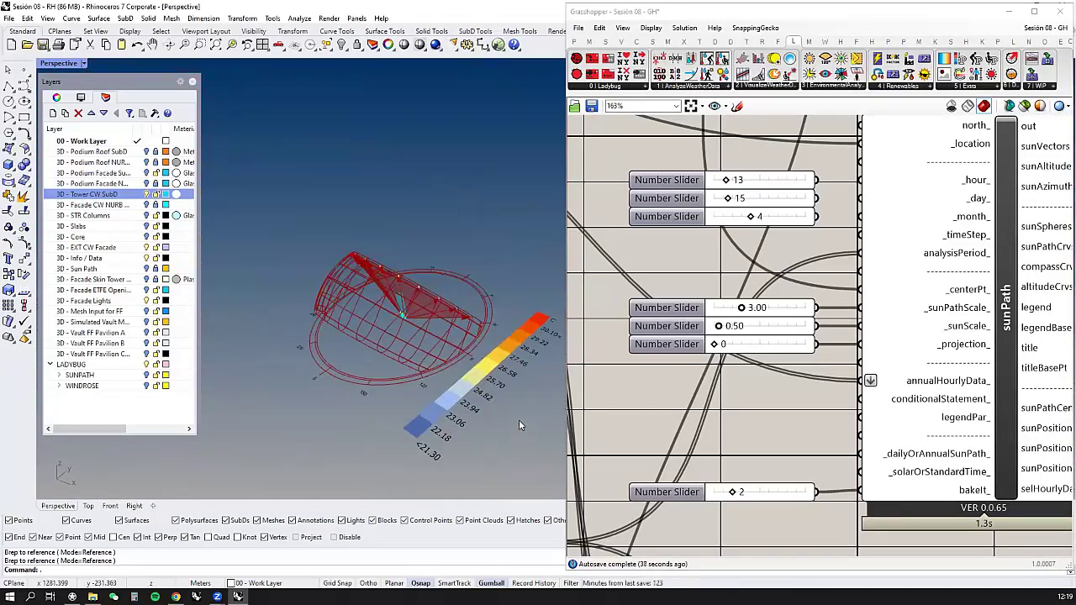
right_click_drag(519, 420, 481, 392)
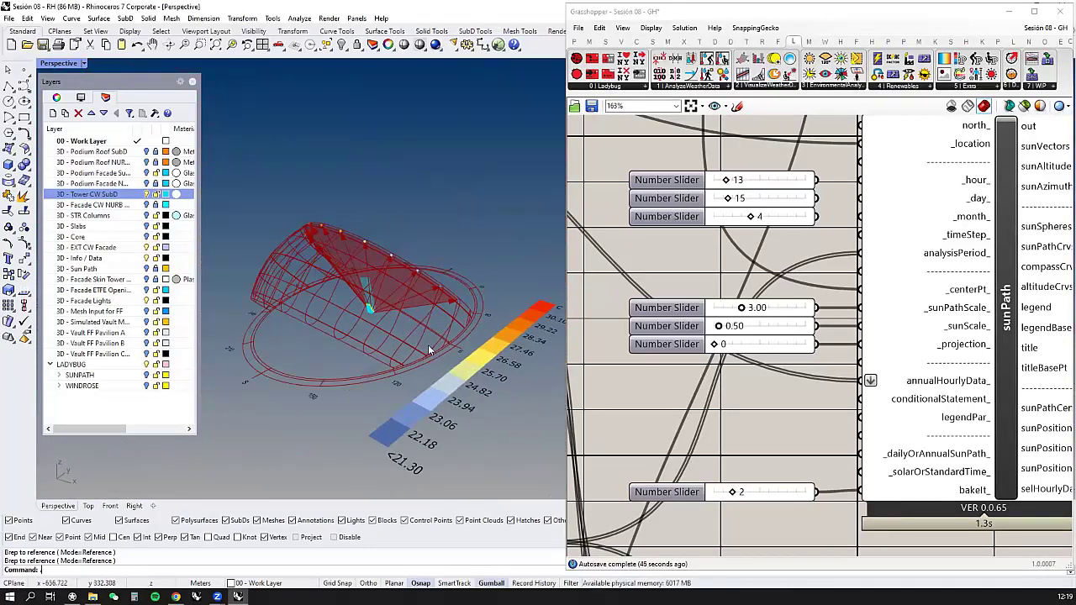
scroll(931, 214, "down", 5)
Nudge the Loft component, save the definition, and return to the Rhino model.
right_click_drag(930, 214, 979, 312)
left_click_drag(826, 257, 786, 257)
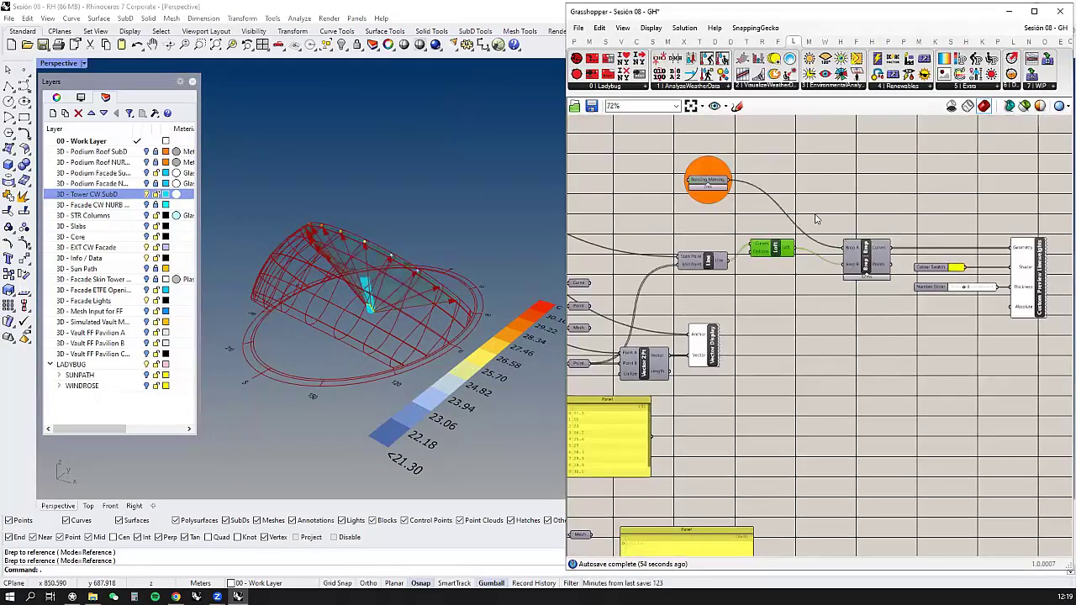
scroll(760, 338, "up", 3)
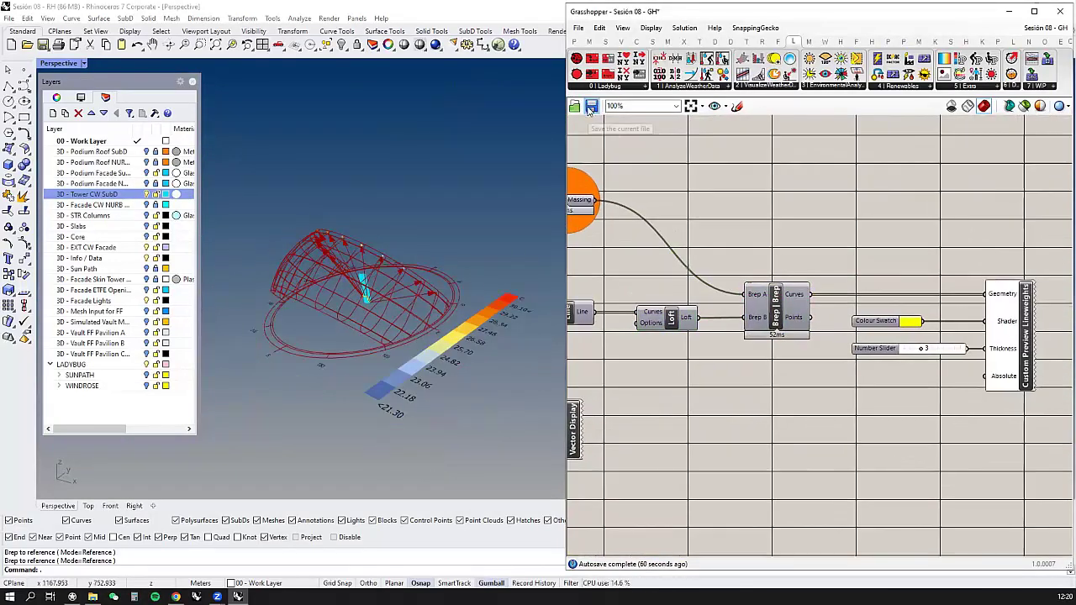
left_click(192, 82)
left_click(84, 327)
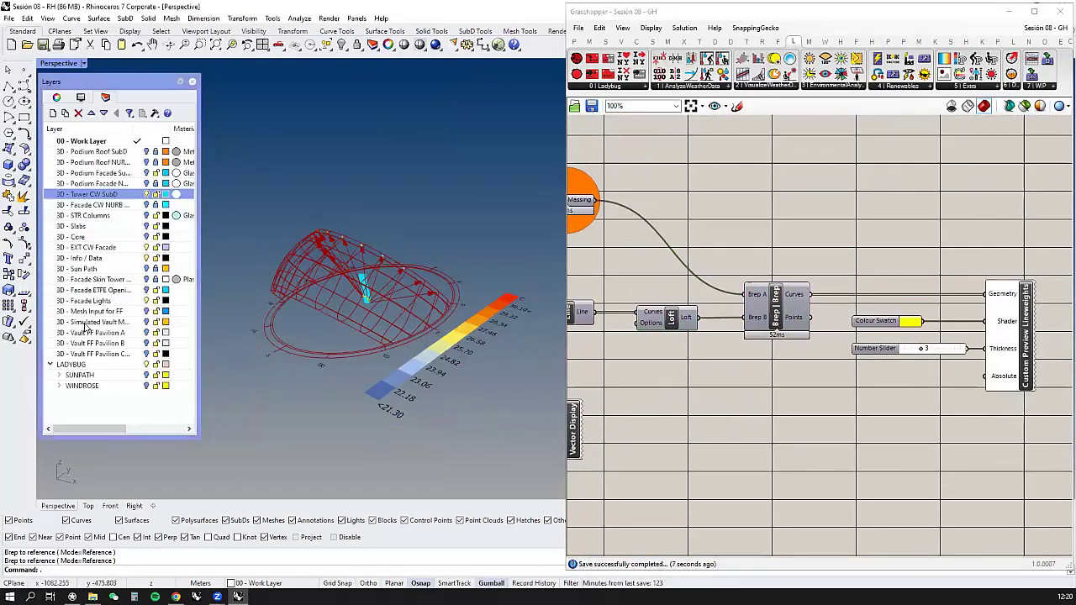
scroll(281, 401, "up", 2)
scroll(752, 252, "down", 3)
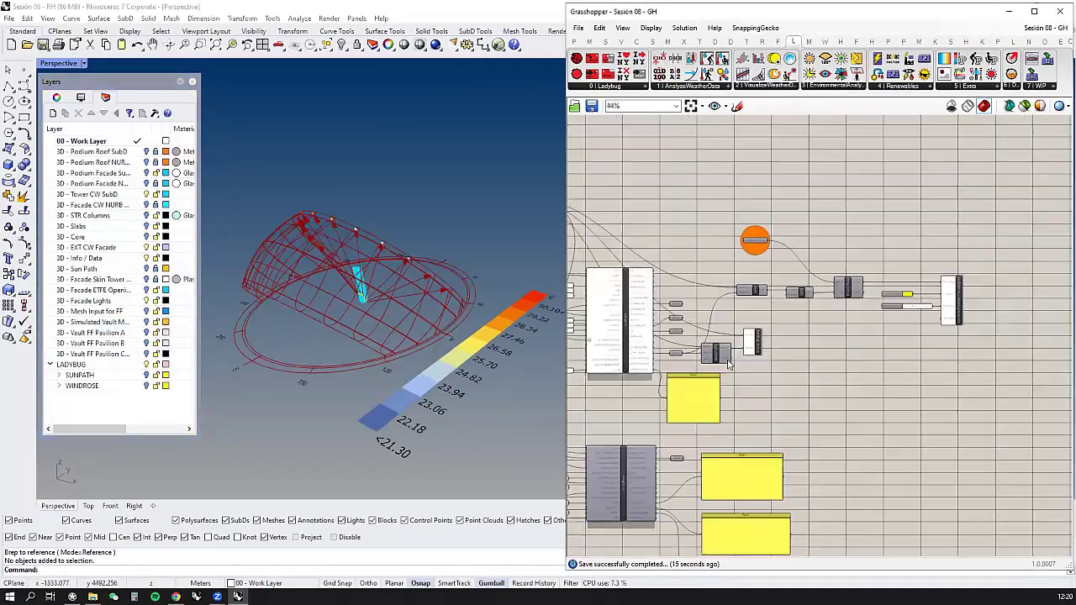
scroll(672, 326, "up", 4)
Zoom to the tower base, orbit out to the full tower, and expand the Grasshopper window.
scroll(759, 296, "down", 3)
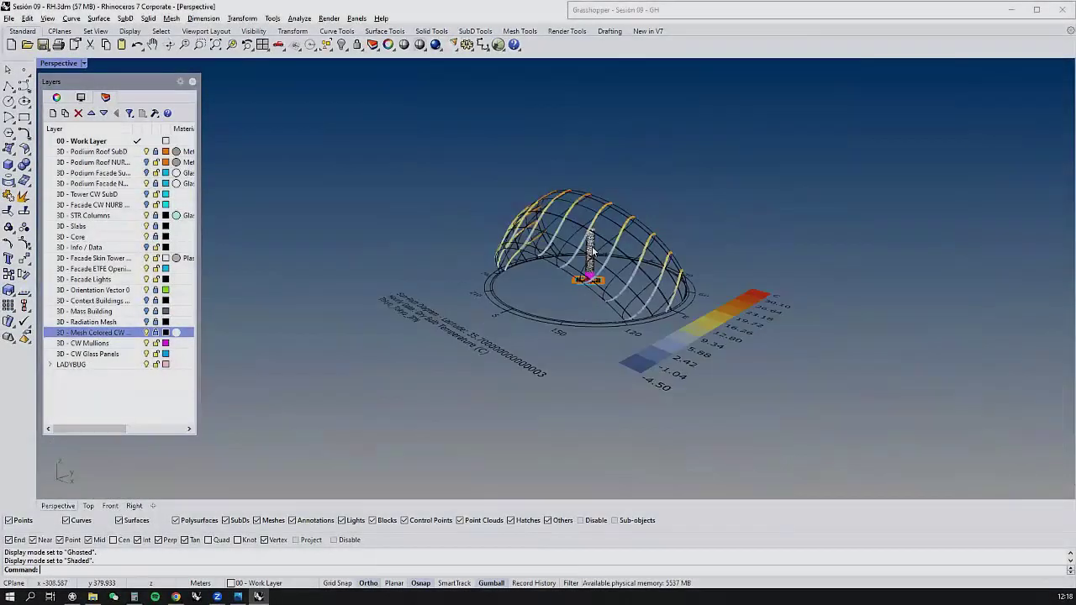
scroll(630, 237, "up", 3)
scroll(589, 210, "up", 3)
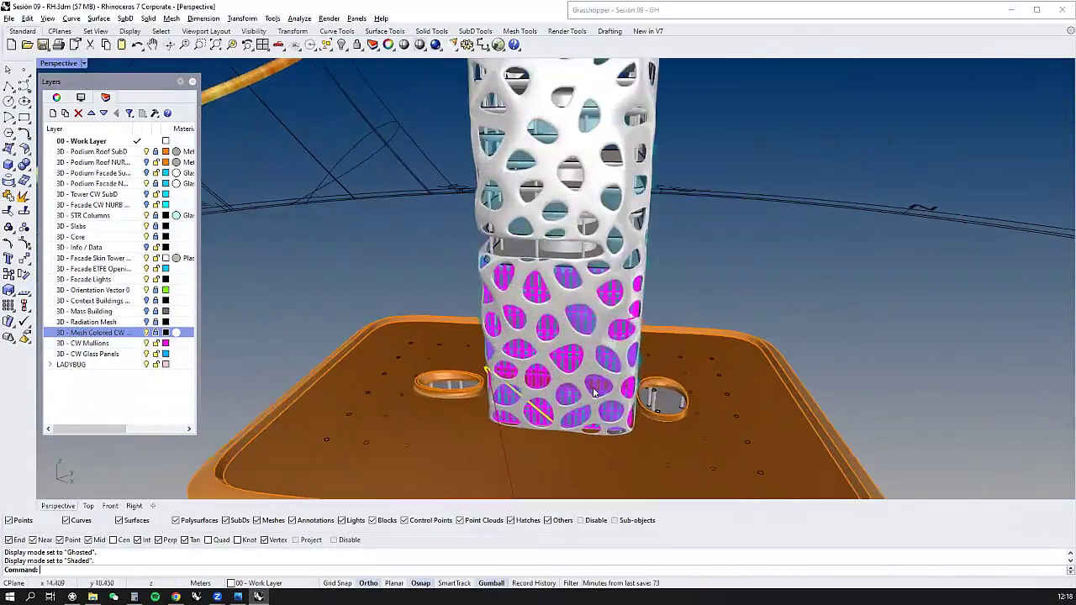
scroll(538, 177, "up", 2)
scroll(497, 146, "up", 1)
scroll(497, 147, "up", 1)
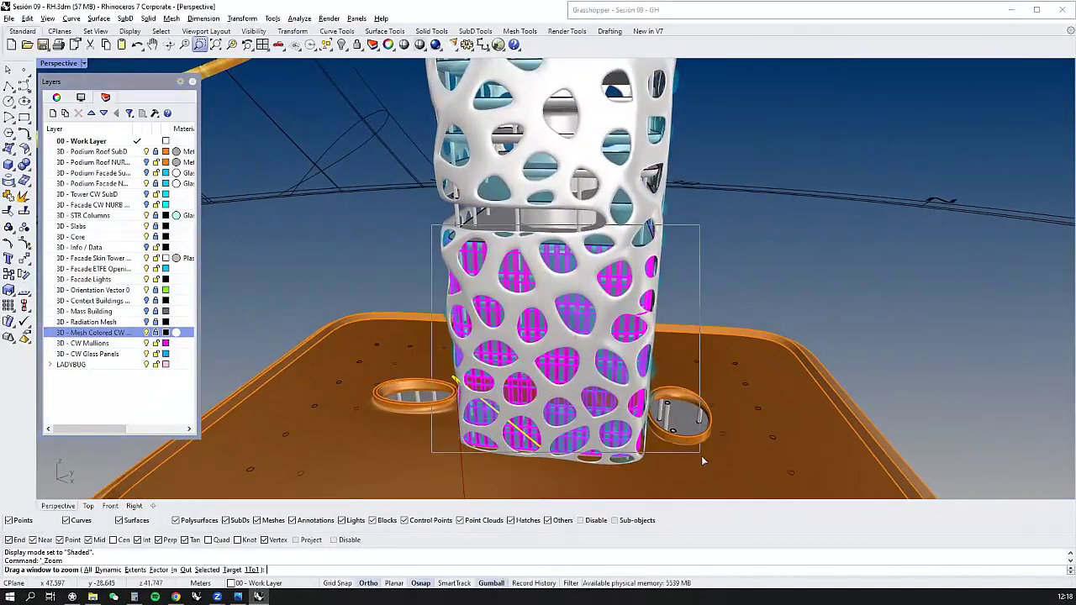
left_click(701, 456)
right_click_drag(701, 455, 405, 259)
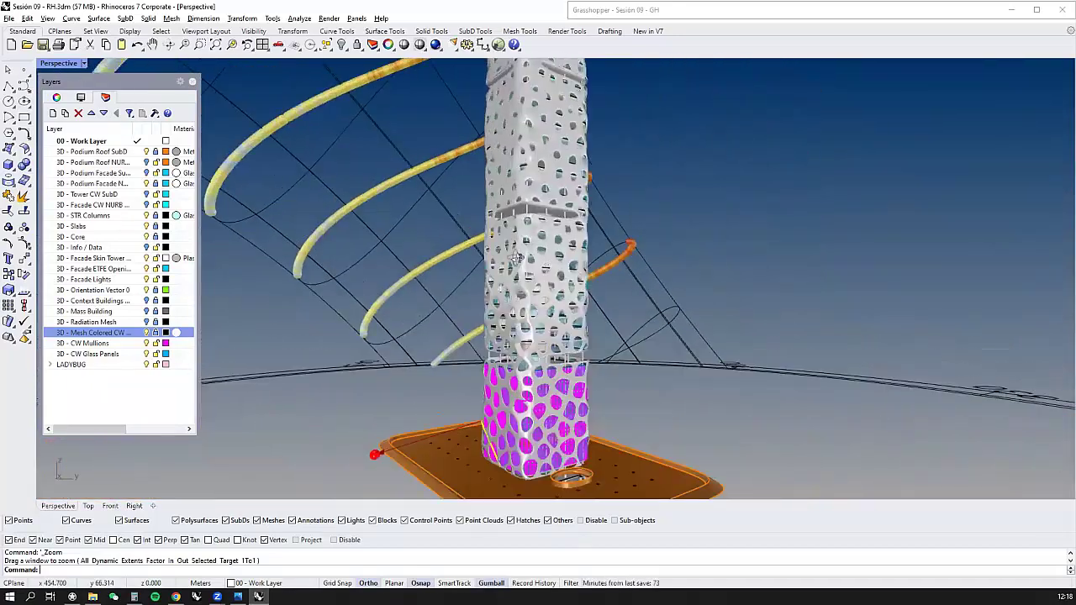
double_click(614, 10)
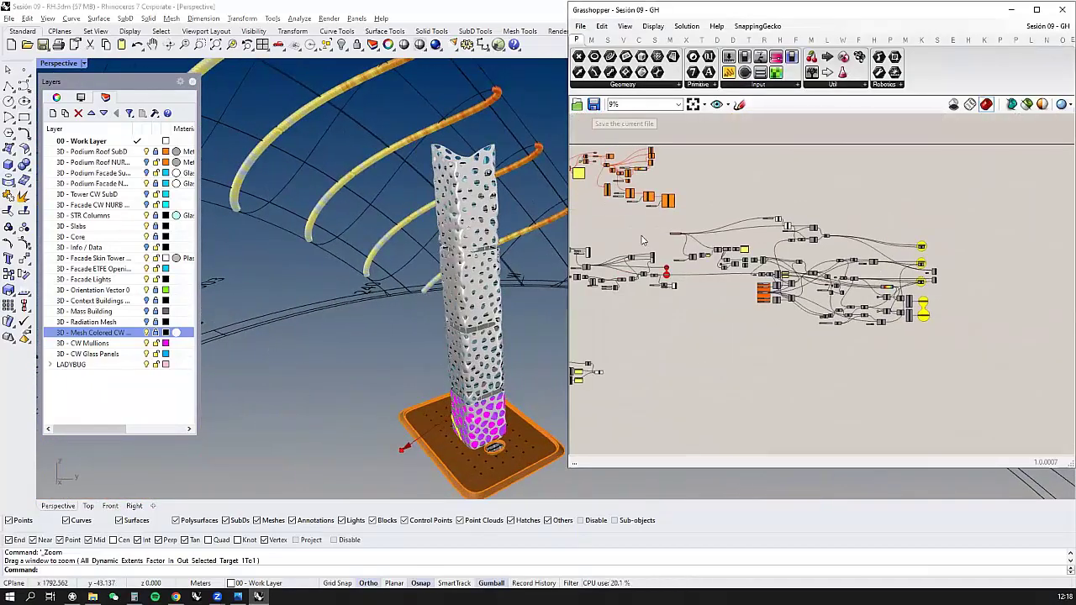
scroll(642, 240, "up", 10)
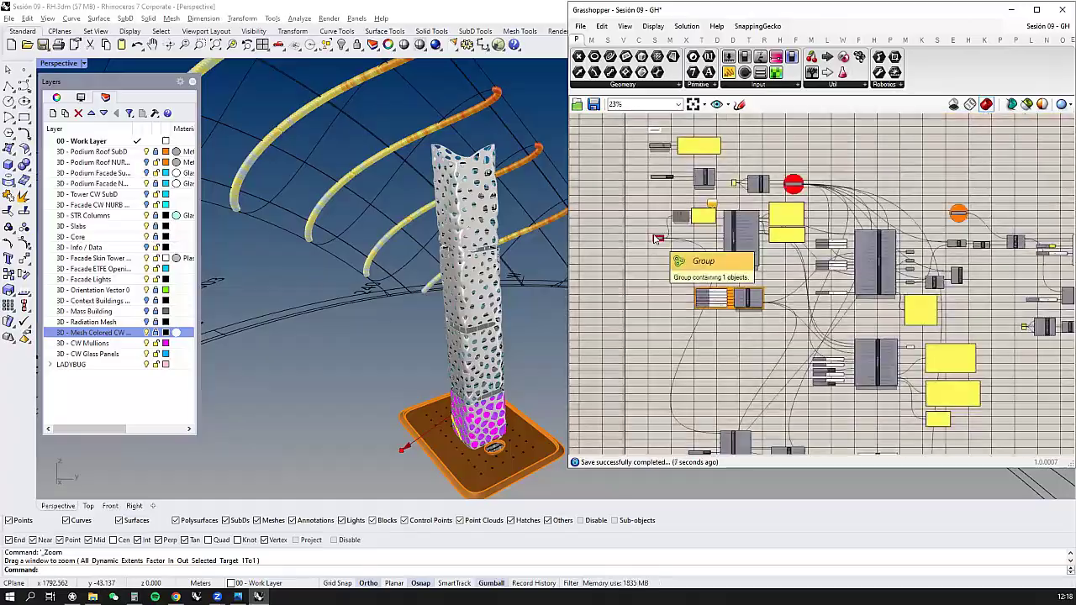